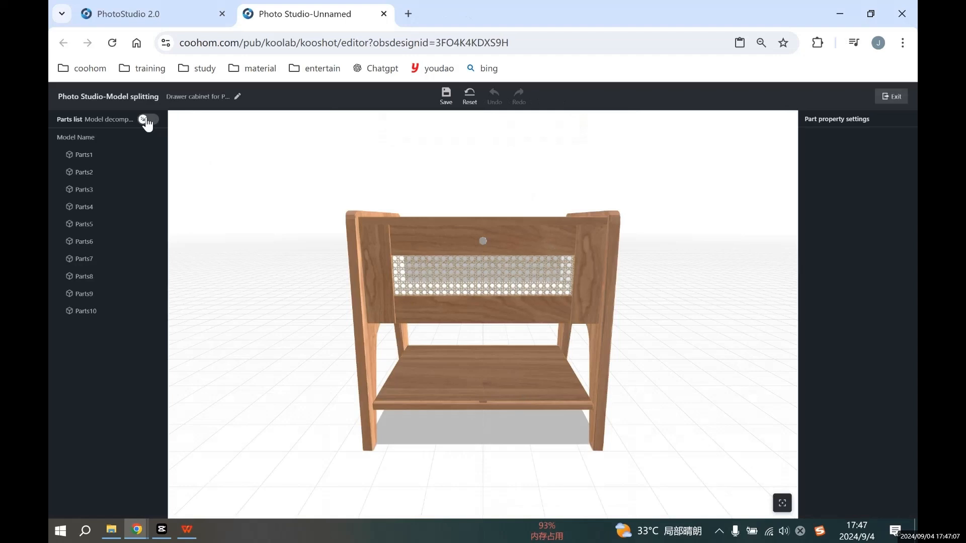
Step: Turn on model decomposition for the drawer cabinet and inspect its two side panels
click(147, 120)
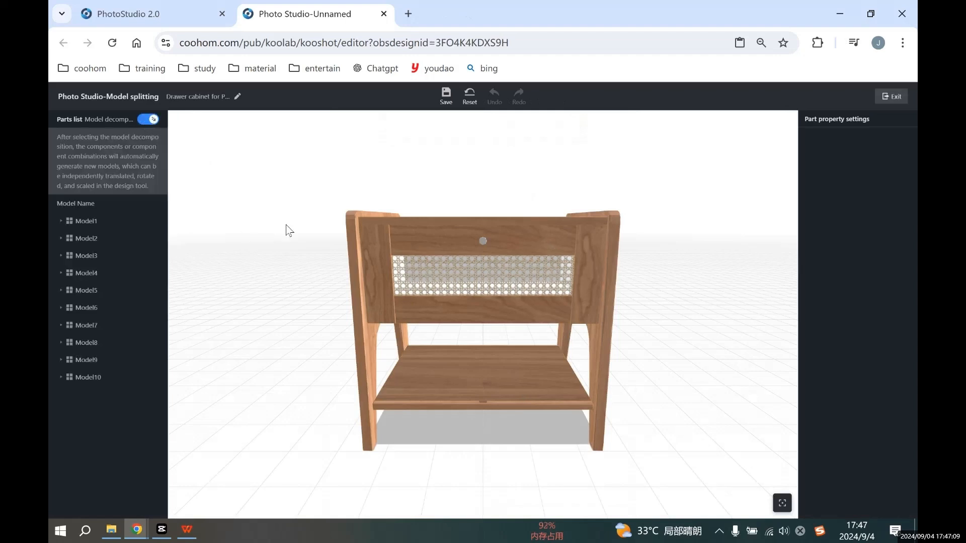
drag(437, 452, 551, 399)
click(455, 287)
drag(579, 357, 529, 368)
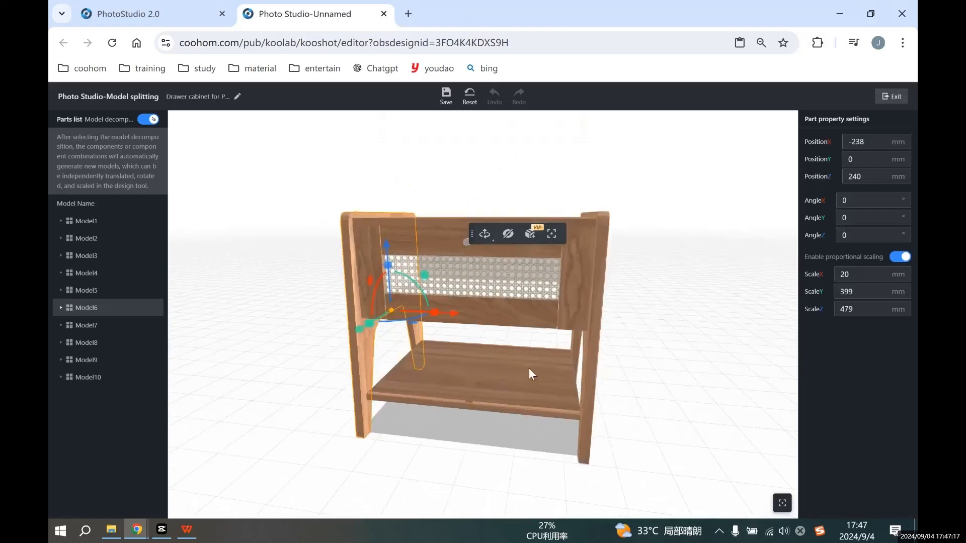
click(585, 348)
drag(490, 428, 523, 417)
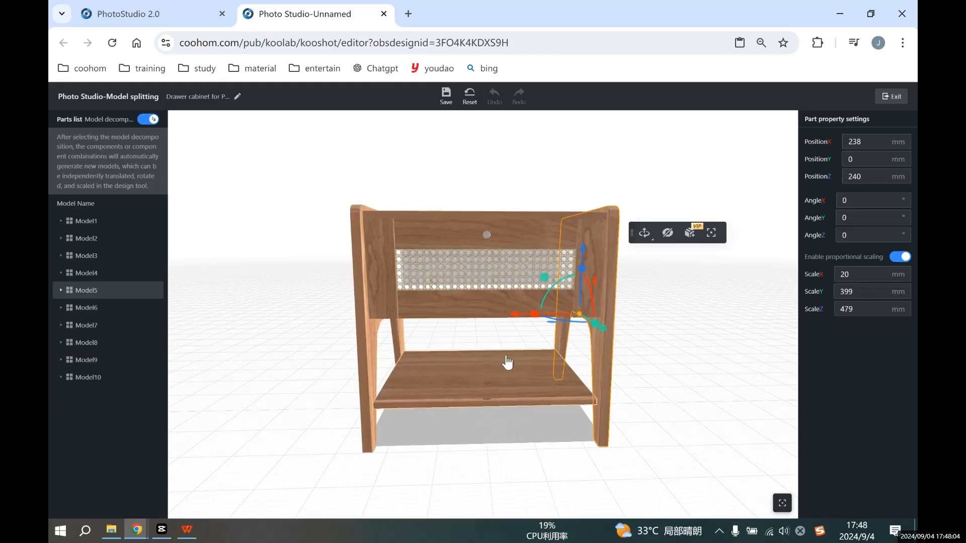
drag(506, 359, 484, 343)
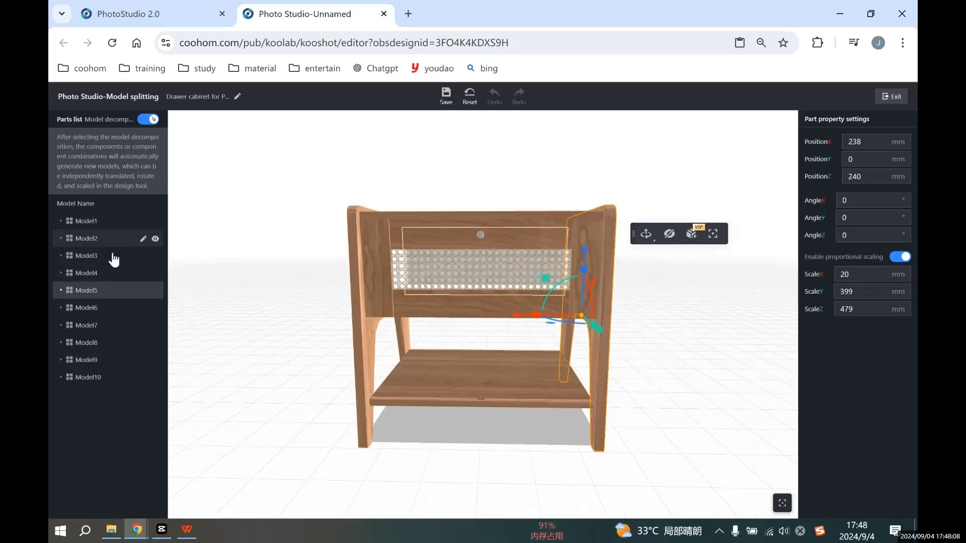
Step: Inspect the drawer's wooden front frame, rattan inset and round knob as separate parts
click(471, 308)
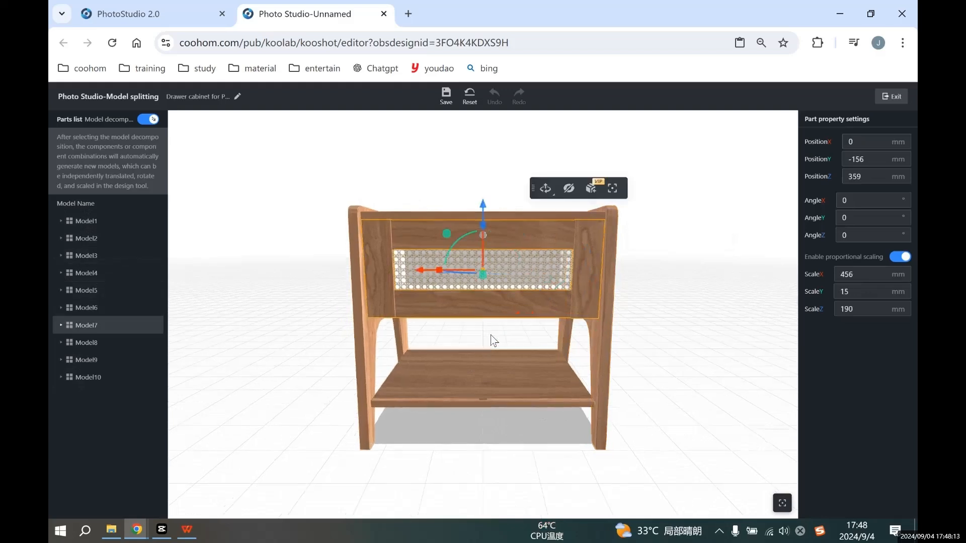
ctrl+click(417, 265)
scroll(496, 219, up, 1)
right_drag(496, 195, 496, 215)
scroll(497, 217, up, 5)
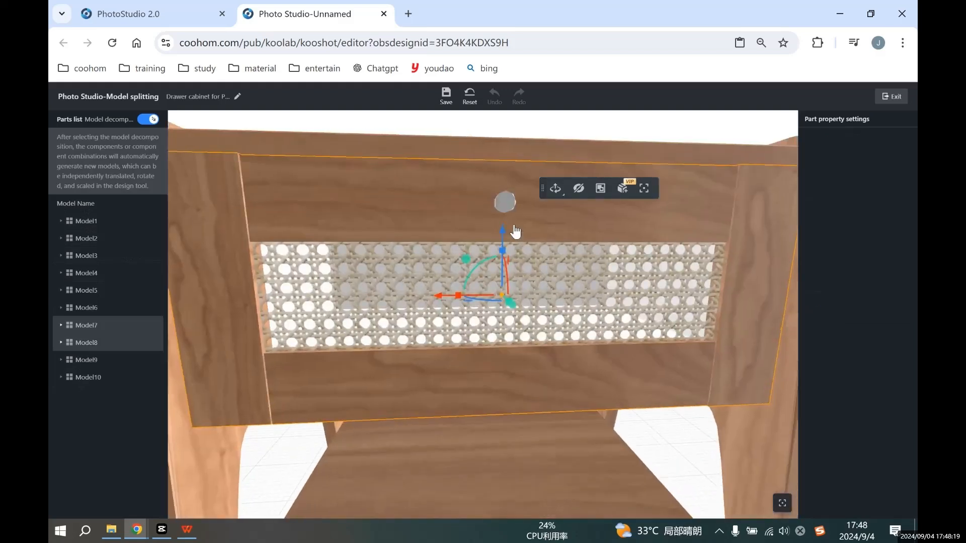
click(499, 280)
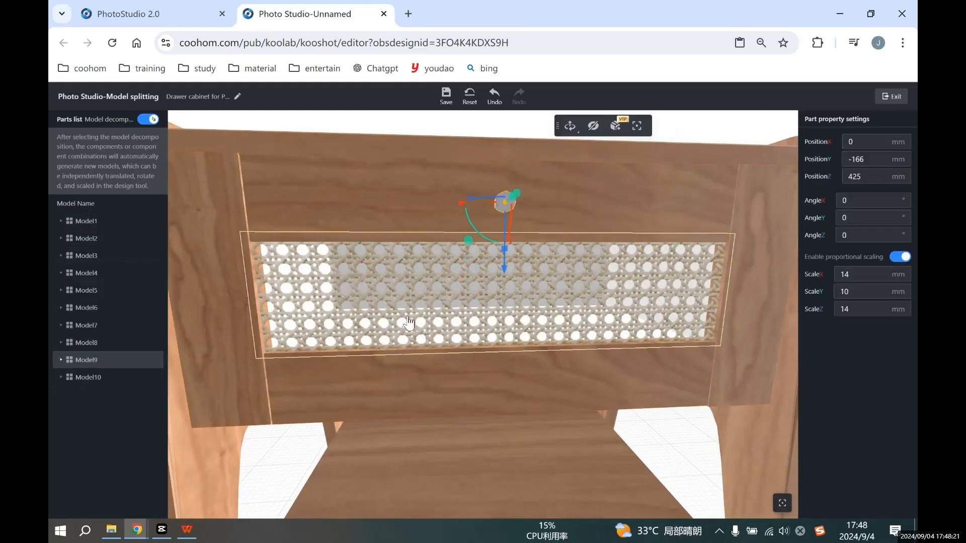
scroll(501, 297, down, 1)
drag(500, 302, 431, 267)
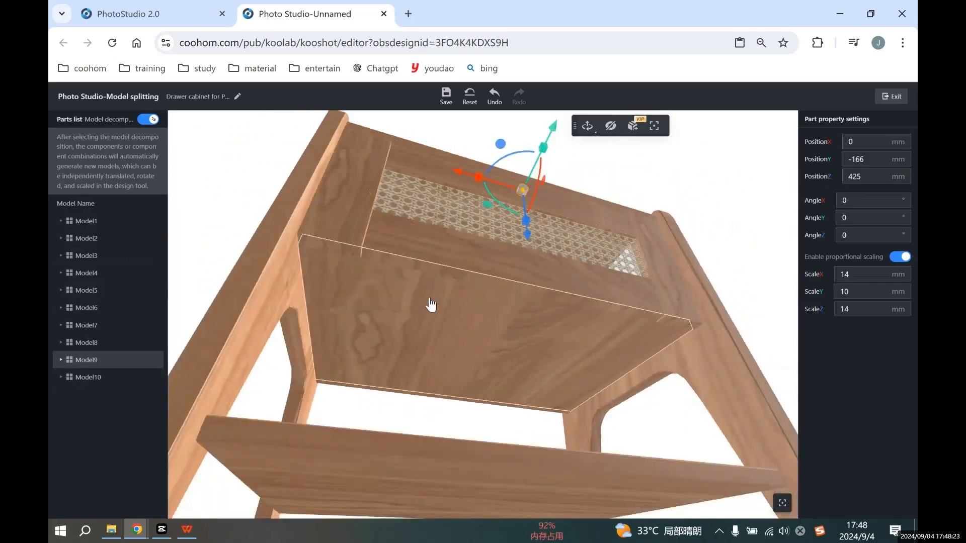
Step: Combine the drawer's bottom box (Model1), front frame (Model7), rattan inset (Model8) and knob (Model9) into one model
click(458, 274)
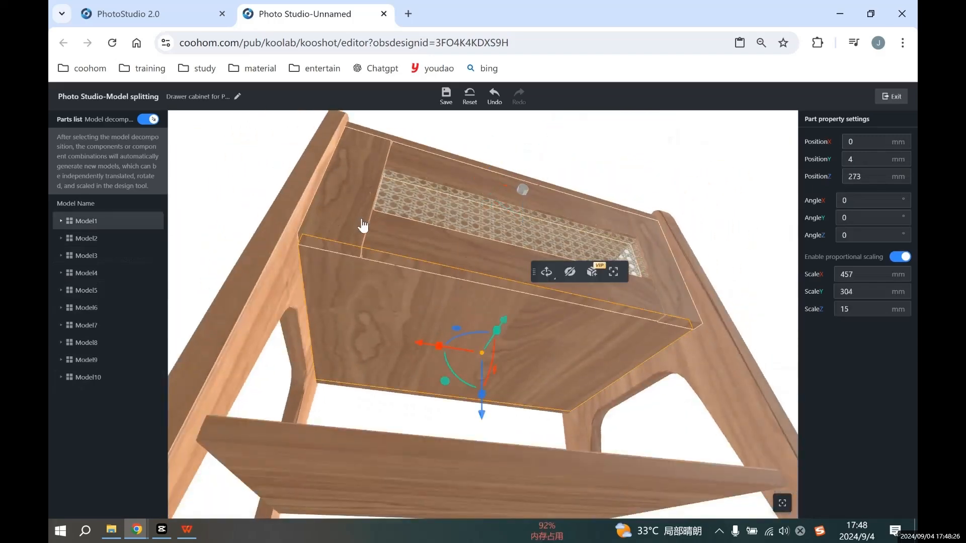
click(453, 213)
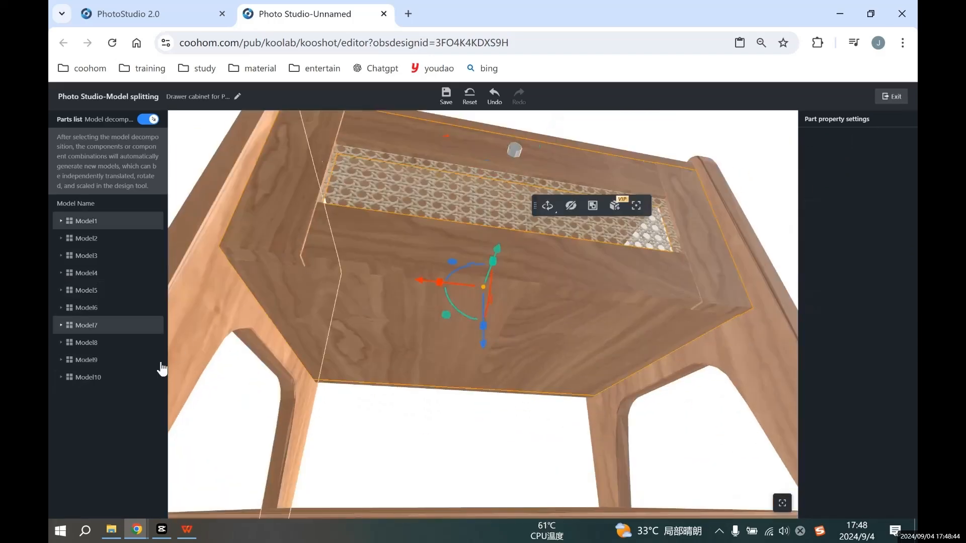
shift+click(133, 360)
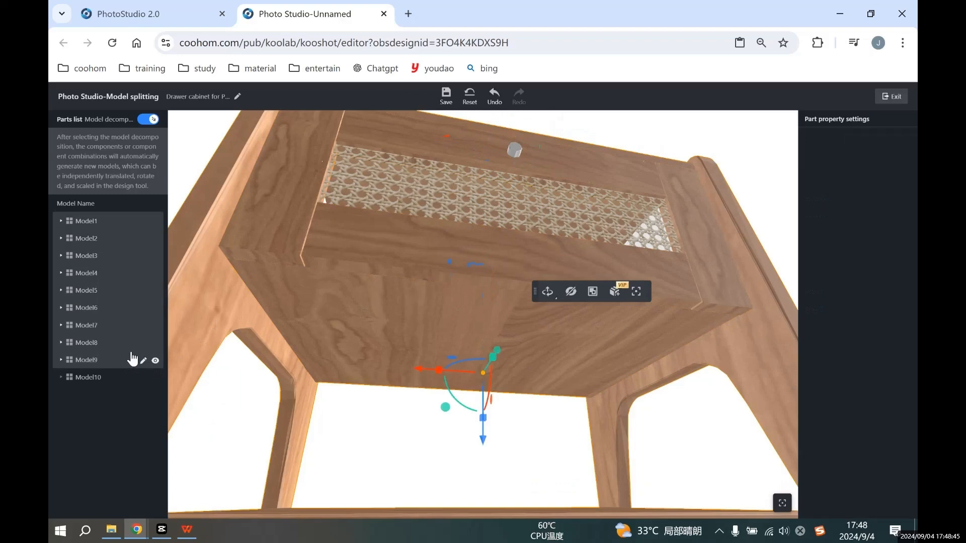
click(431, 199)
shift+click(294, 164)
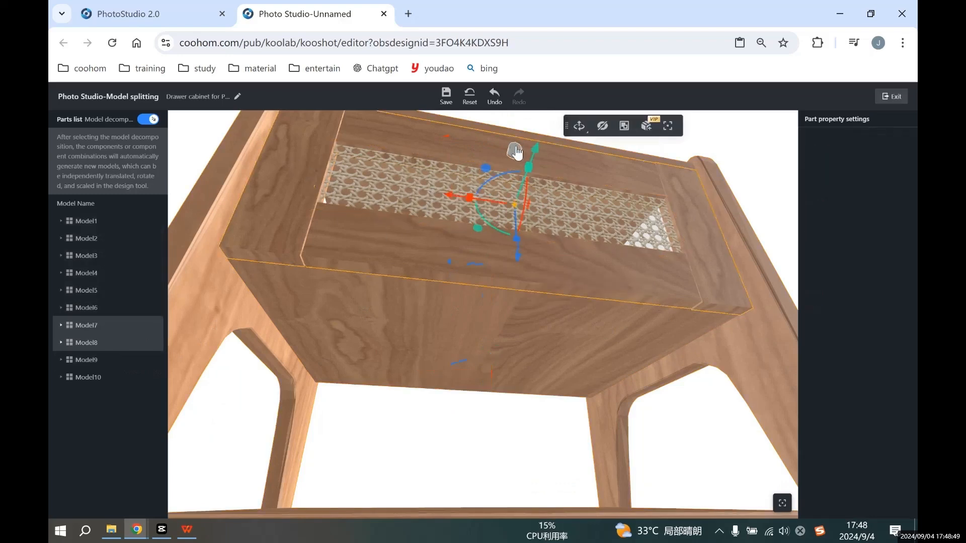
shift+click(468, 325)
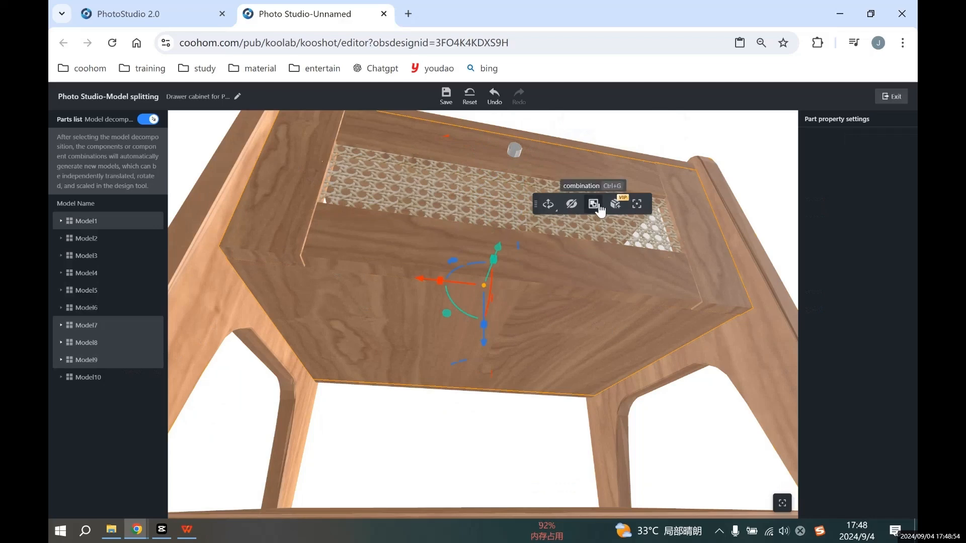
click(600, 207)
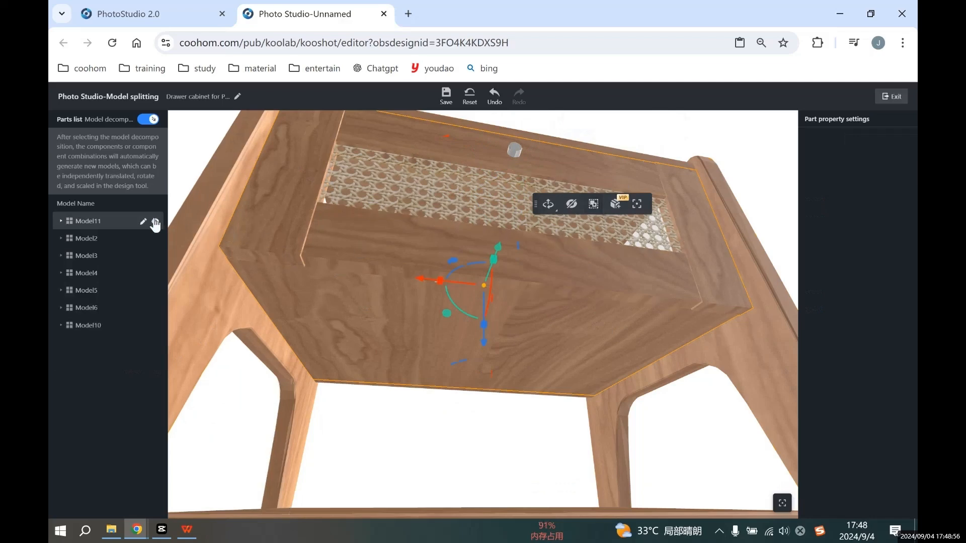
Step: Hide and show the combined drawer model to check which parts it contains
click(155, 221)
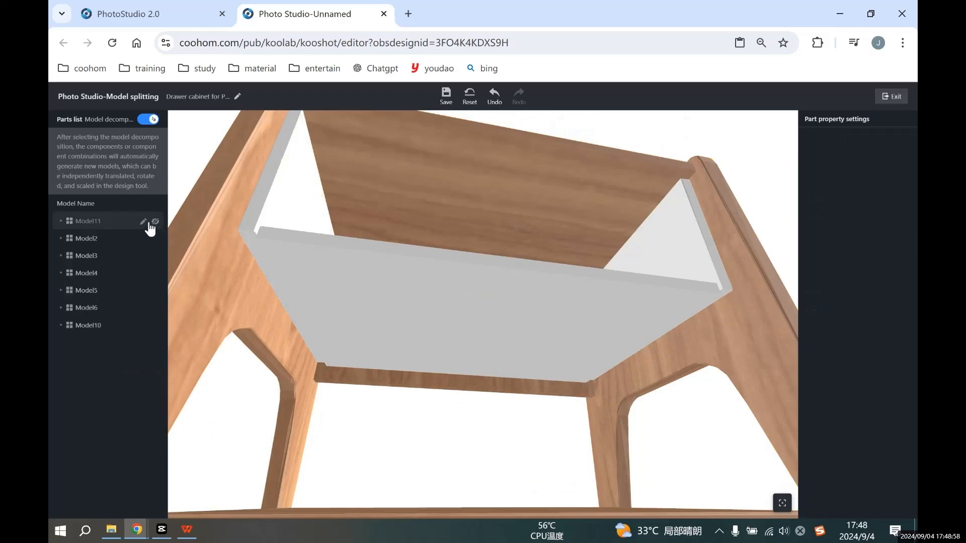
click(155, 222)
drag(563, 214, 526, 306)
scroll(564, 311, down, 4)
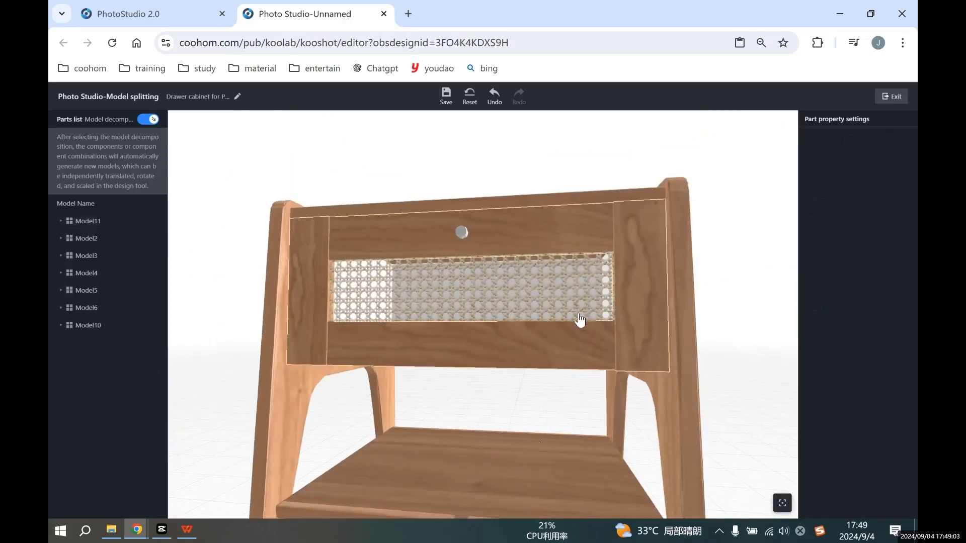
drag(528, 395, 569, 399)
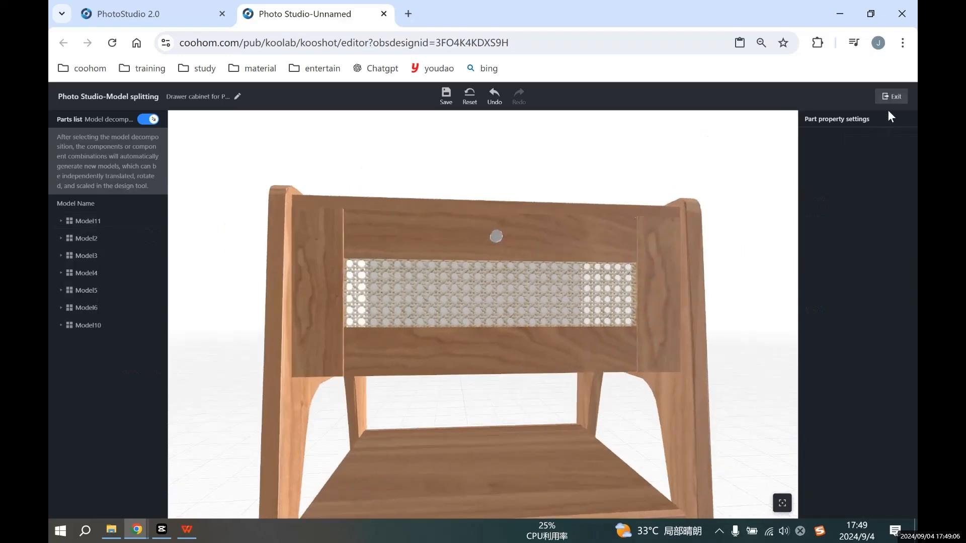
Step: Exit model splitting back to the bedroom scene and enable the animation timeline
click(895, 101)
click(561, 292)
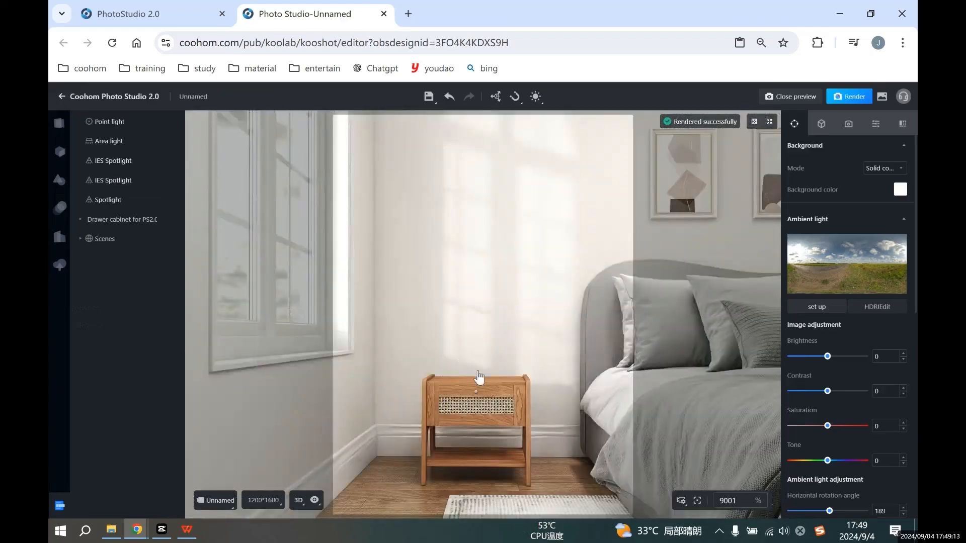
click(902, 124)
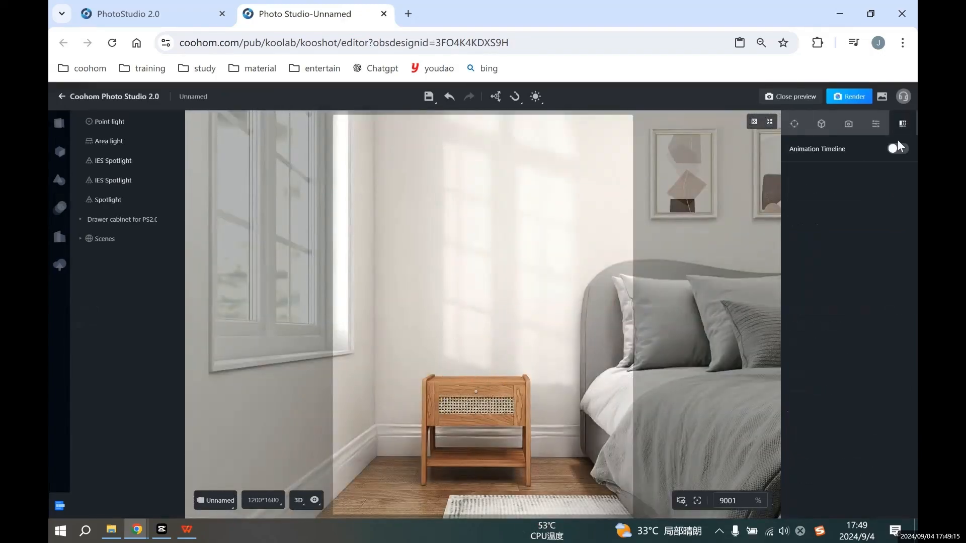
click(897, 149)
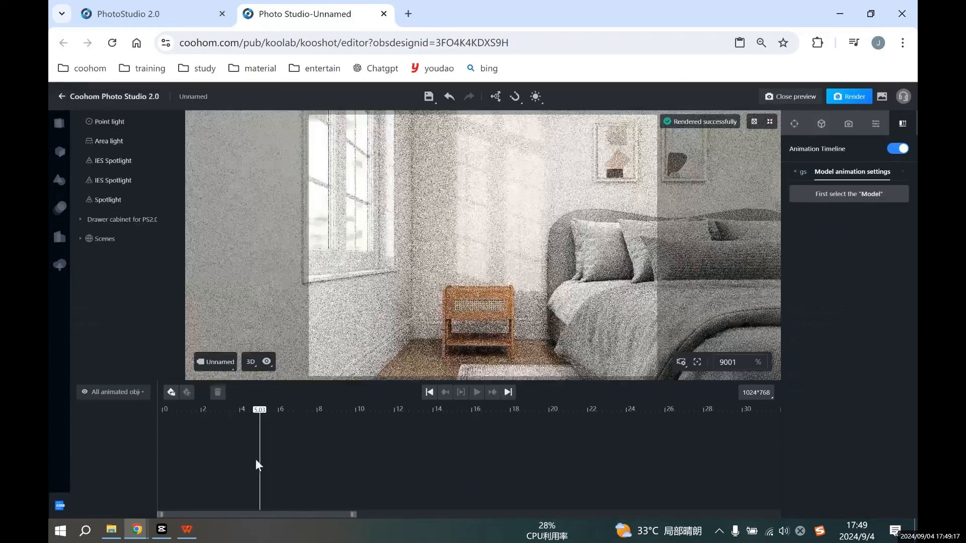
Step: Add camera keyframes at 0 and about 5.8 seconds with the same view
drag(259, 410, 245, 409)
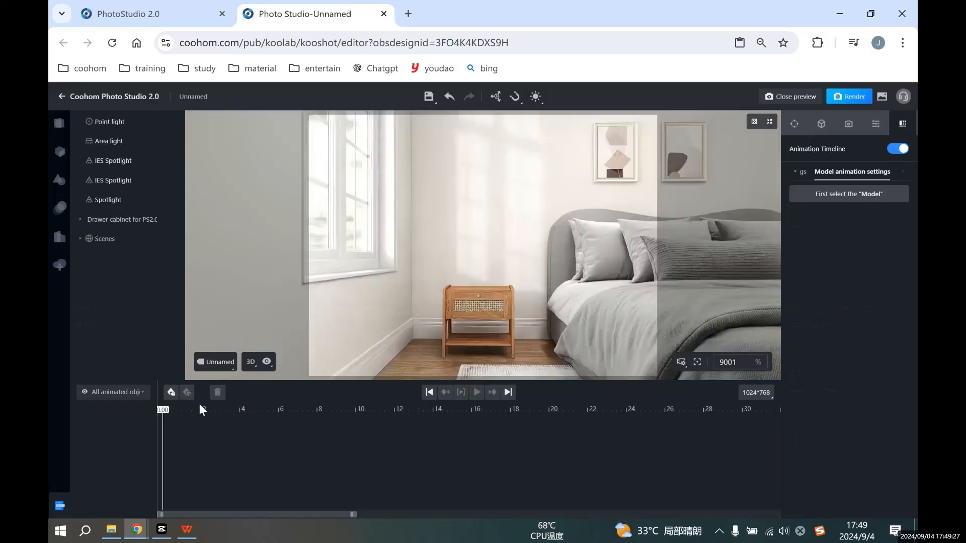
click(171, 392)
drag(162, 410, 275, 410)
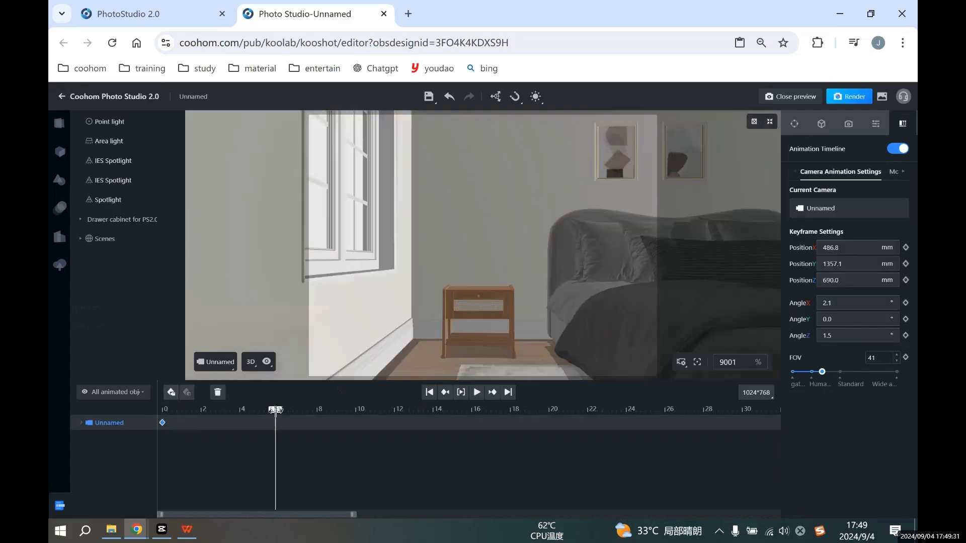
click(171, 392)
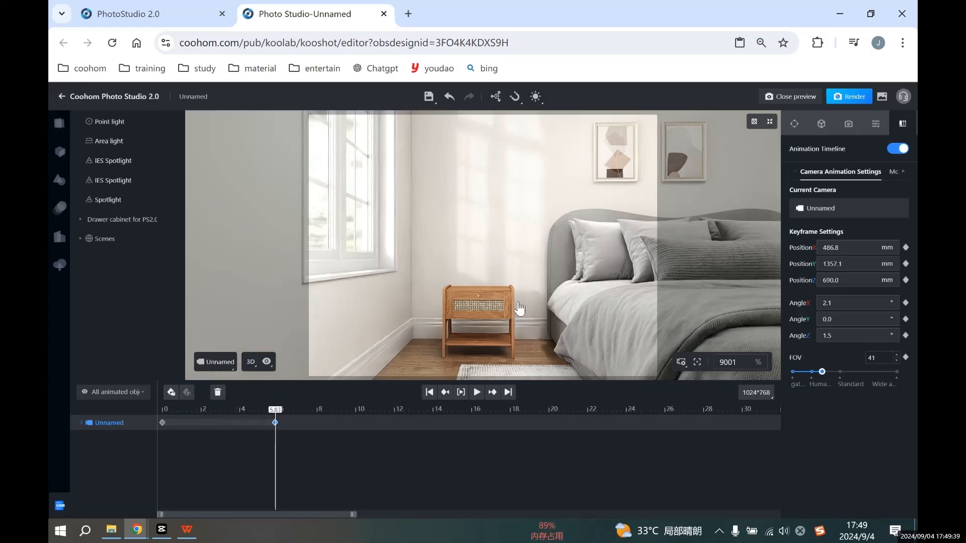
Step: Ungroup the drawer cabinet into its separate models and clear their selection
click(484, 318)
mouse_move(565, 246)
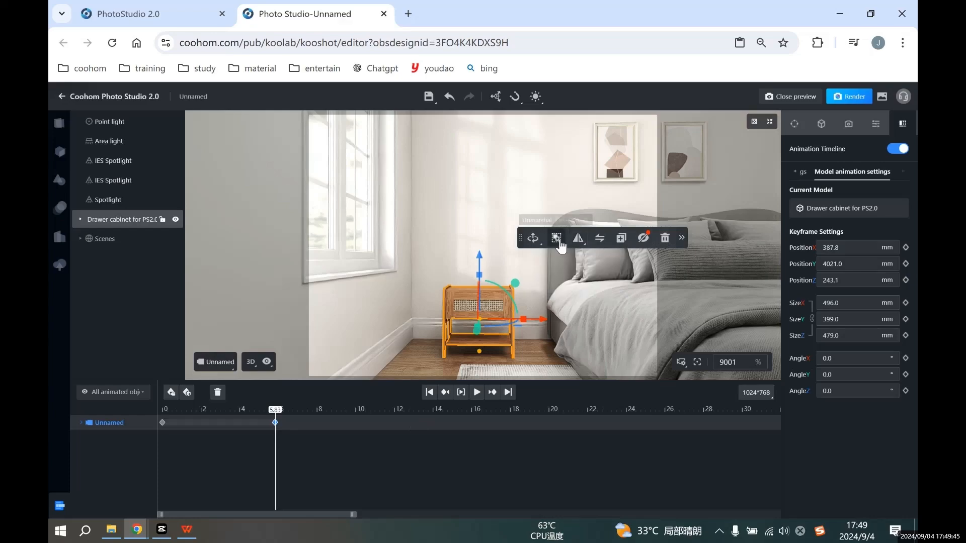
click(560, 242)
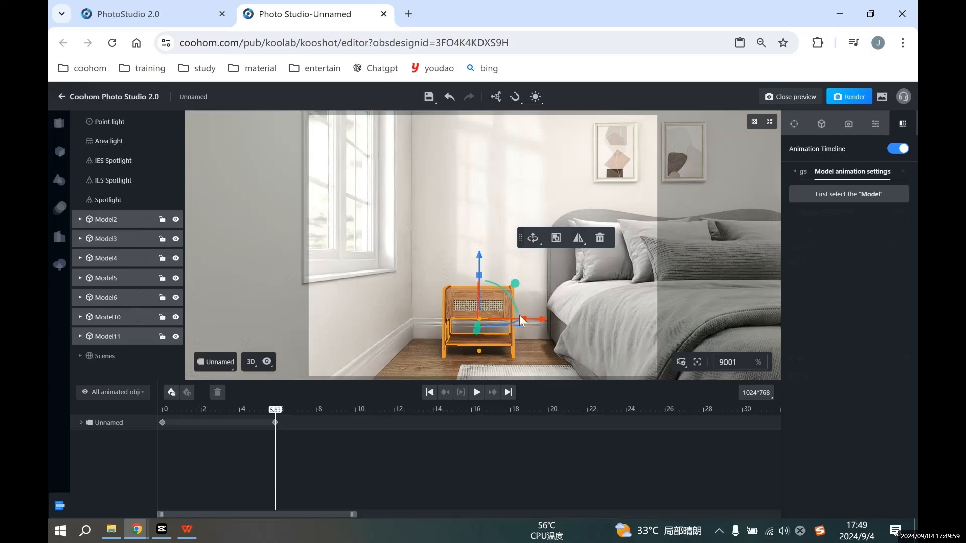
click(441, 248)
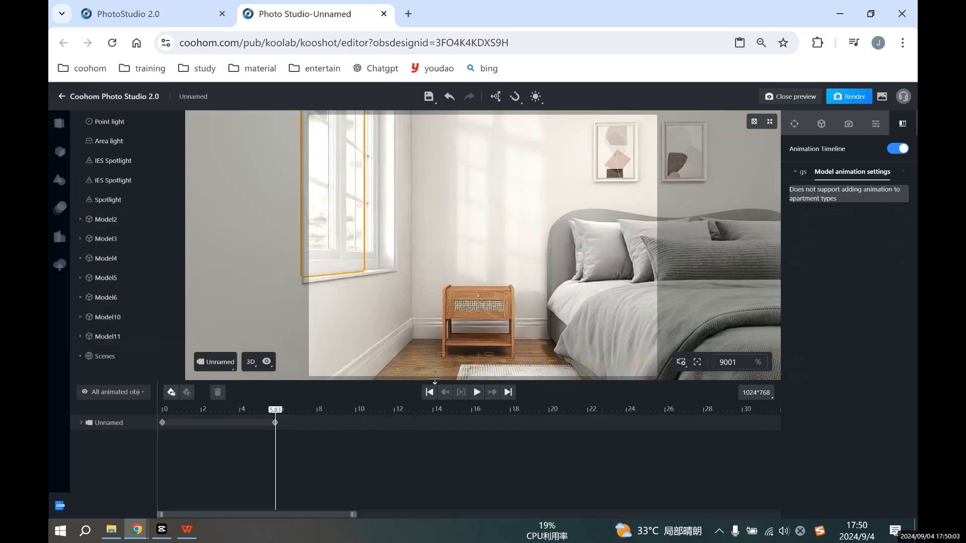
Step: Keyframe Model5 in place at about 5.8 seconds and moved outward to X 845.4 mm at 0, and preview the animation
click(514, 338)
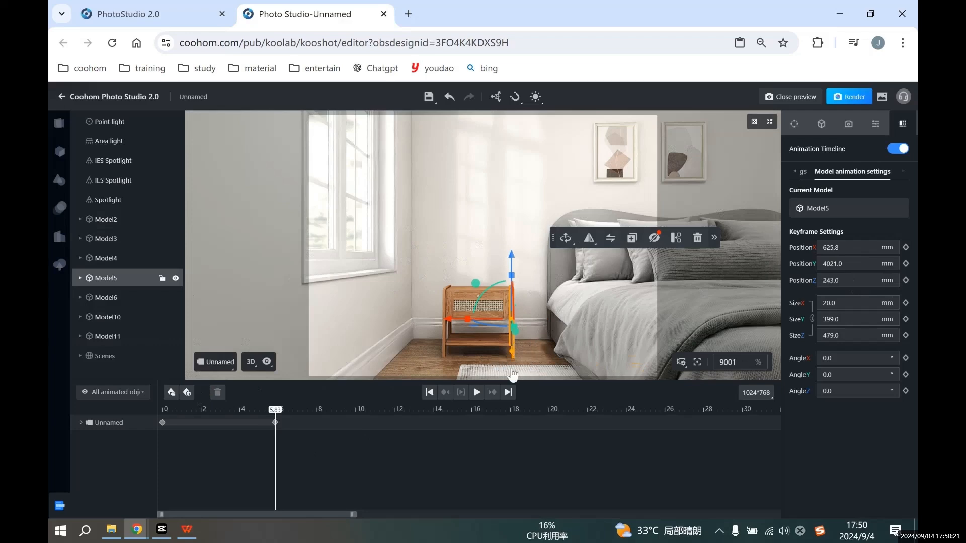
click(187, 394)
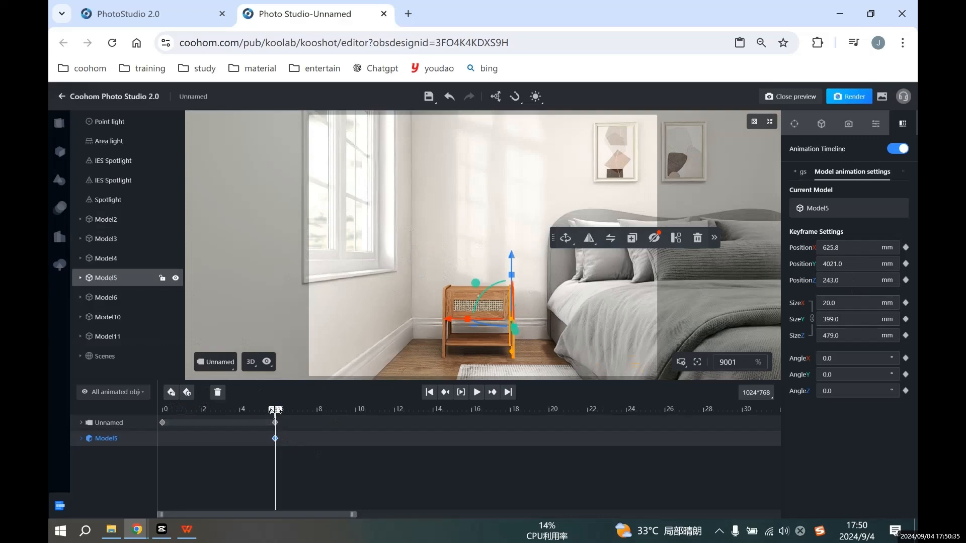
drag(275, 411, 134, 422)
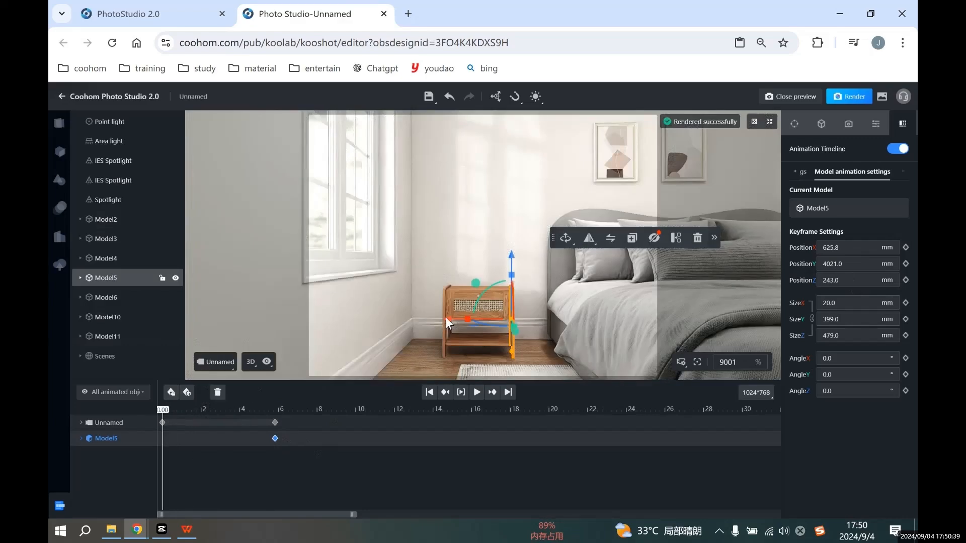
drag(451, 324, 474, 319)
drag(404, 378, 404, 377)
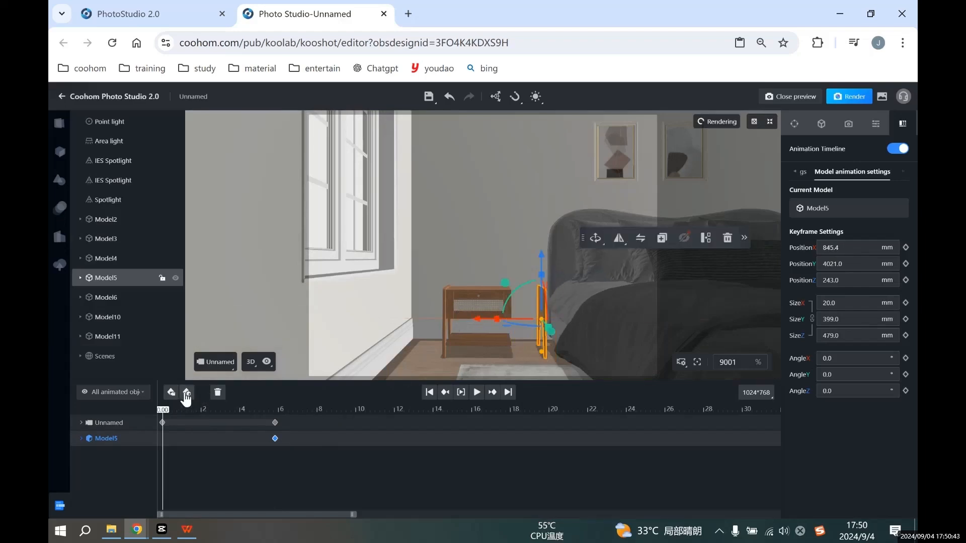
click(187, 393)
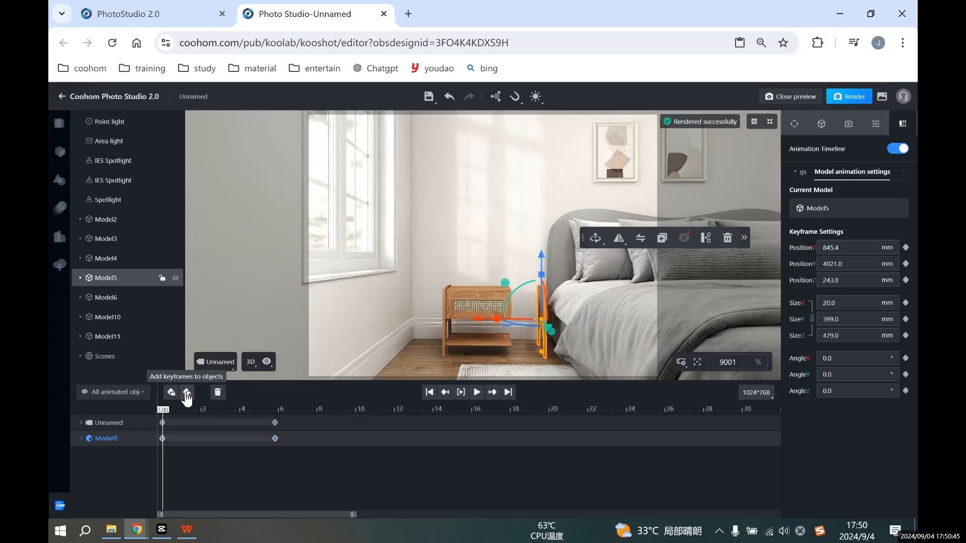
click(476, 393)
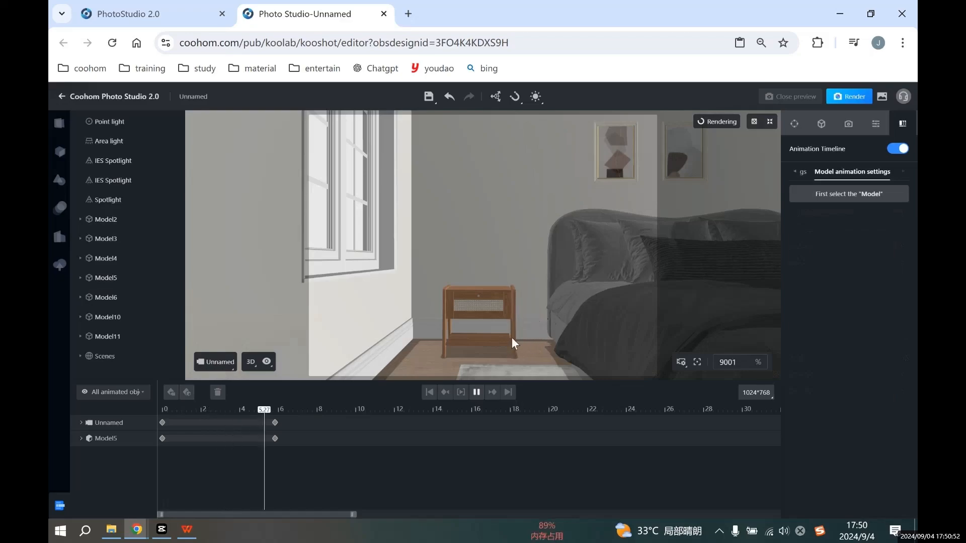
Step: Keyframe side panel Model6 in place at about 5.8 seconds and moved outward to X -91.1 mm at 0, and preview the animation
click(523, 337)
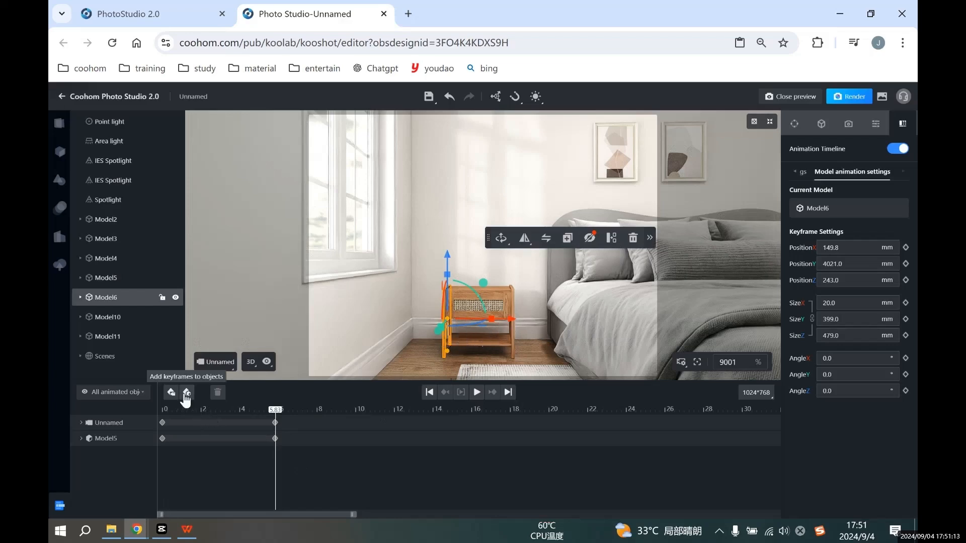
click(217, 396)
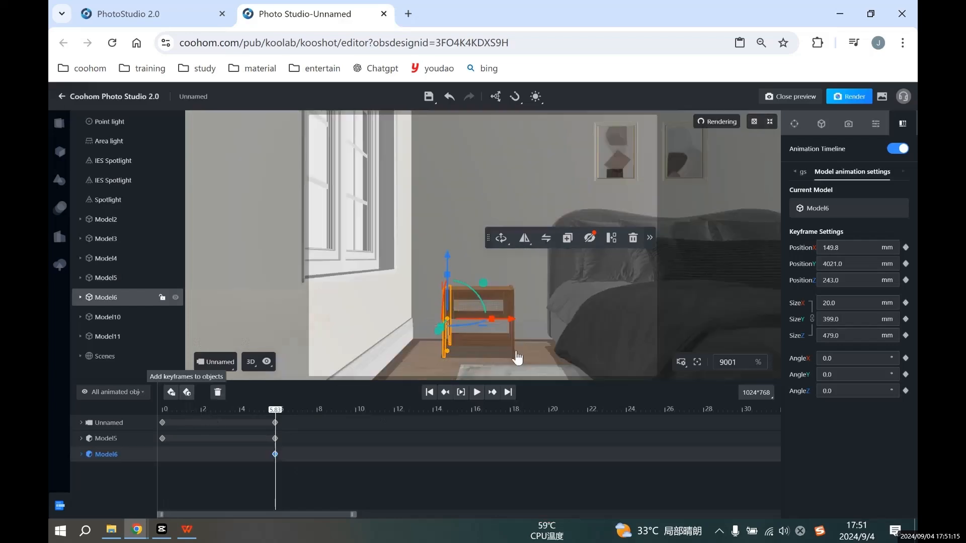
drag(512, 318, 473, 319)
drag(276, 410, 162, 410)
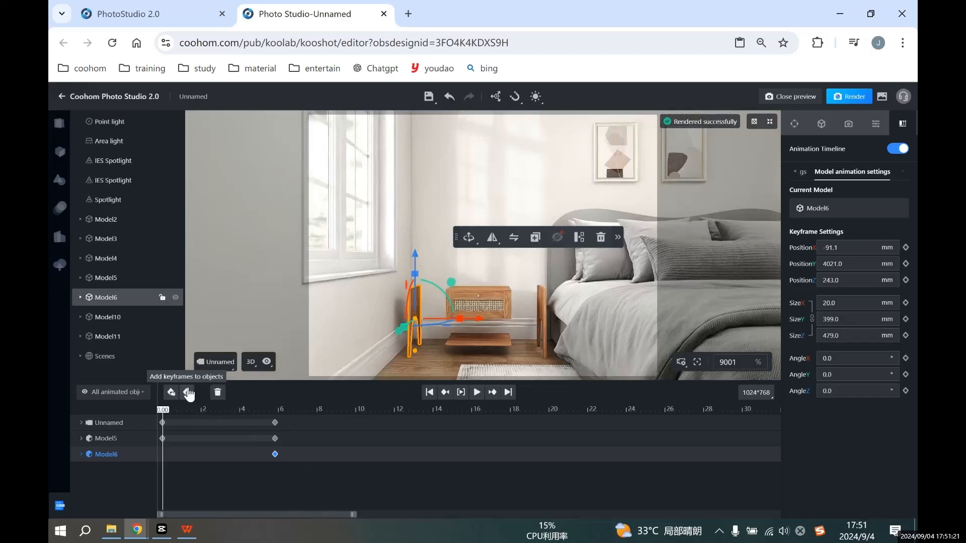
click(187, 392)
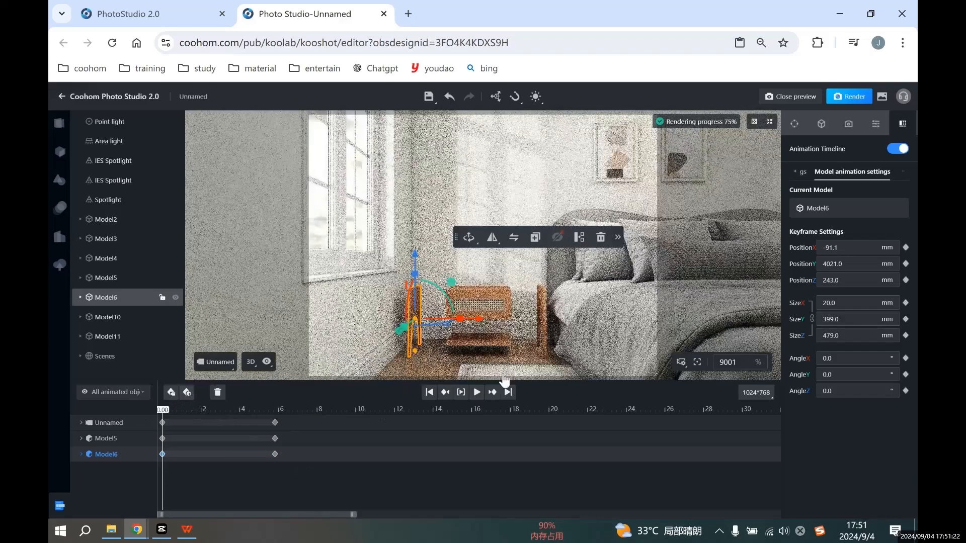
click(478, 392)
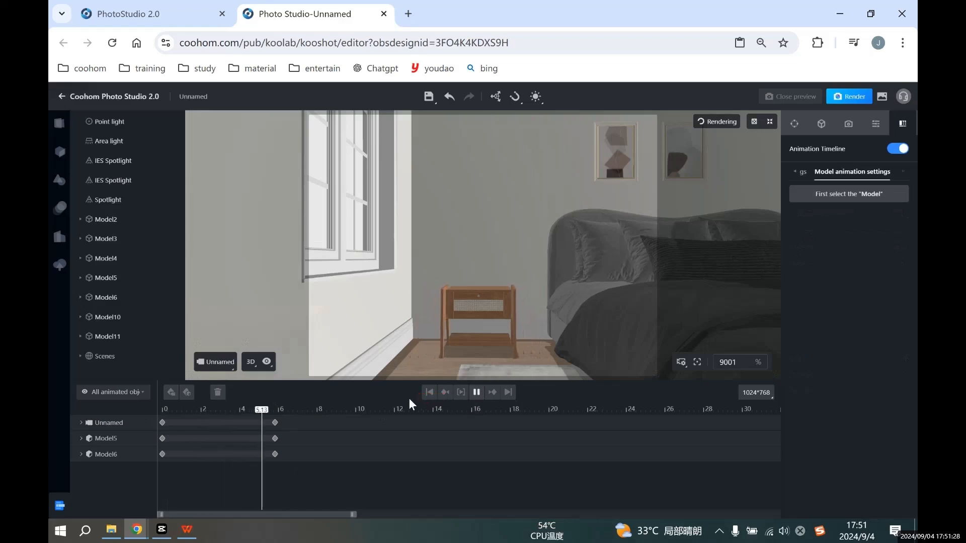
Step: Keyframe the cabinet's top panel Model4 in place at about 5.8 seconds and raised to Z 833.7 mm at 0
click(507, 292)
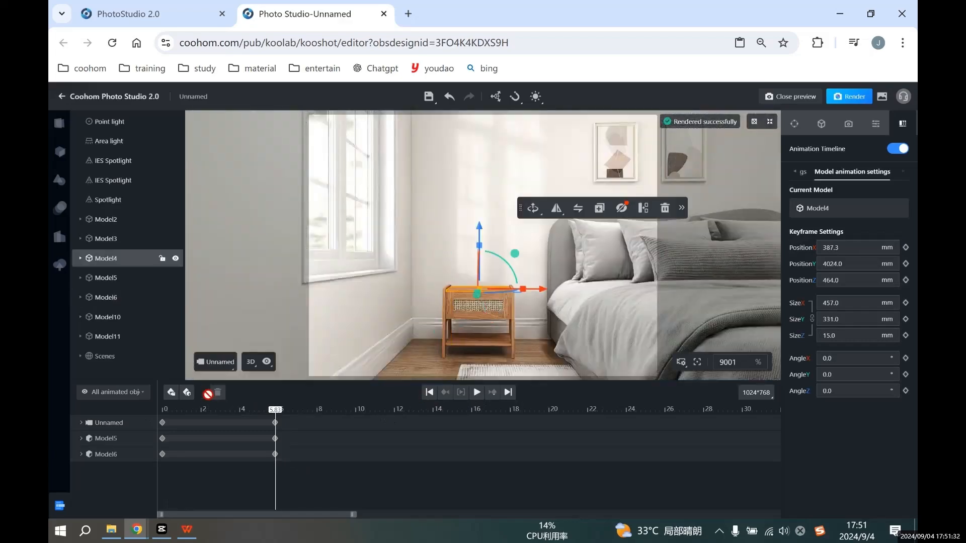
click(190, 395)
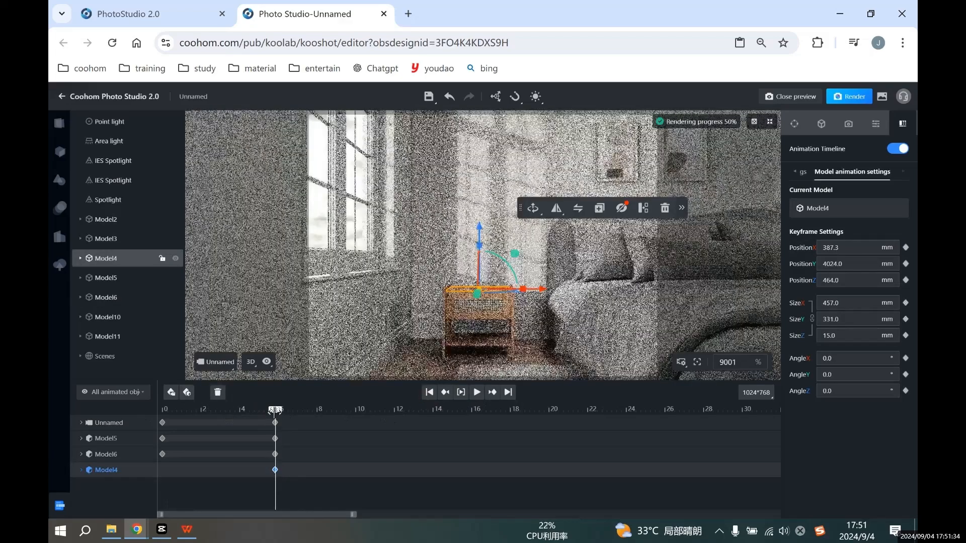
drag(221, 413, 140, 425)
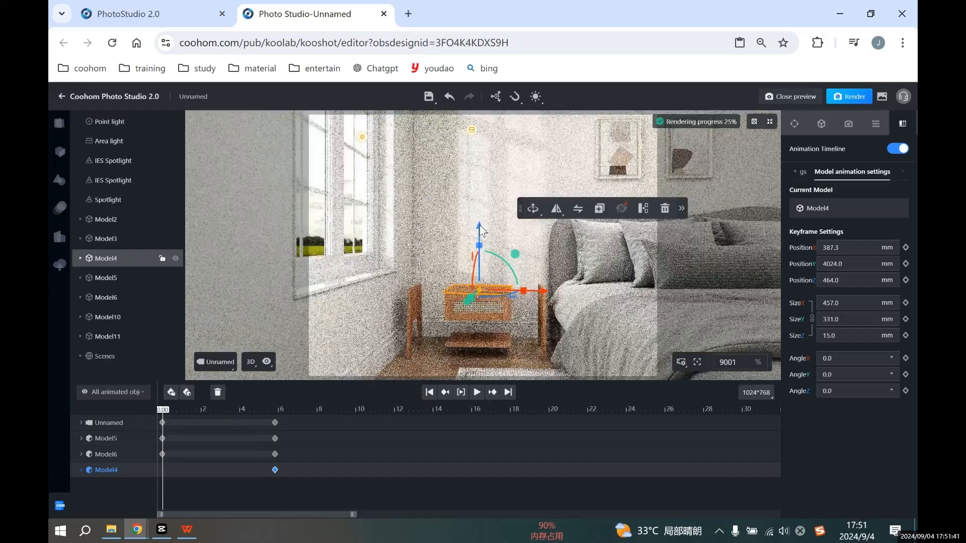
scroll(478, 224, up, 3)
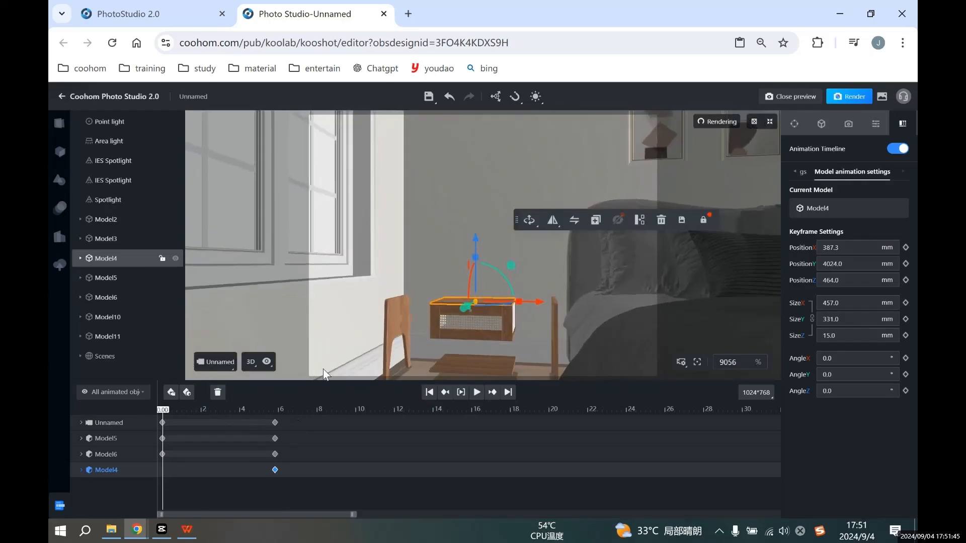
drag(482, 250, 495, 173)
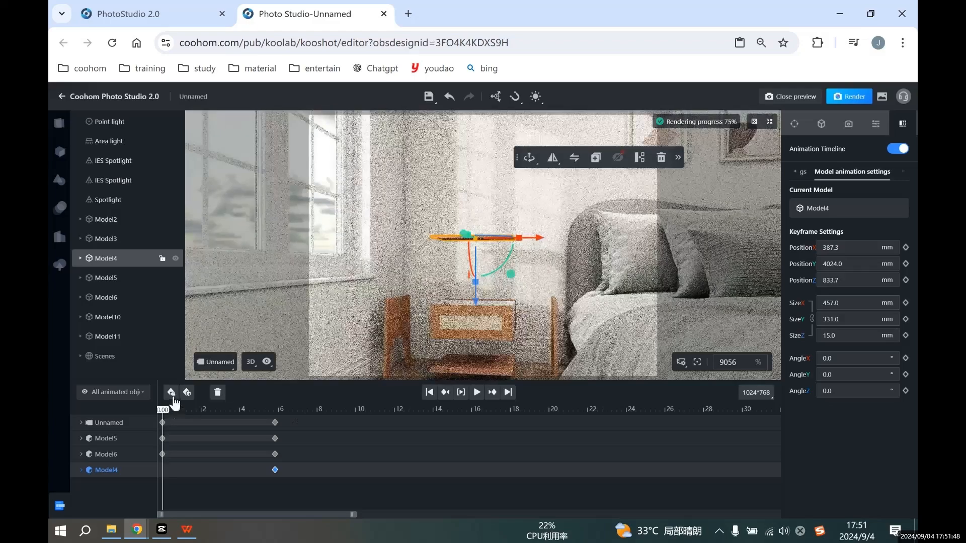
click(187, 393)
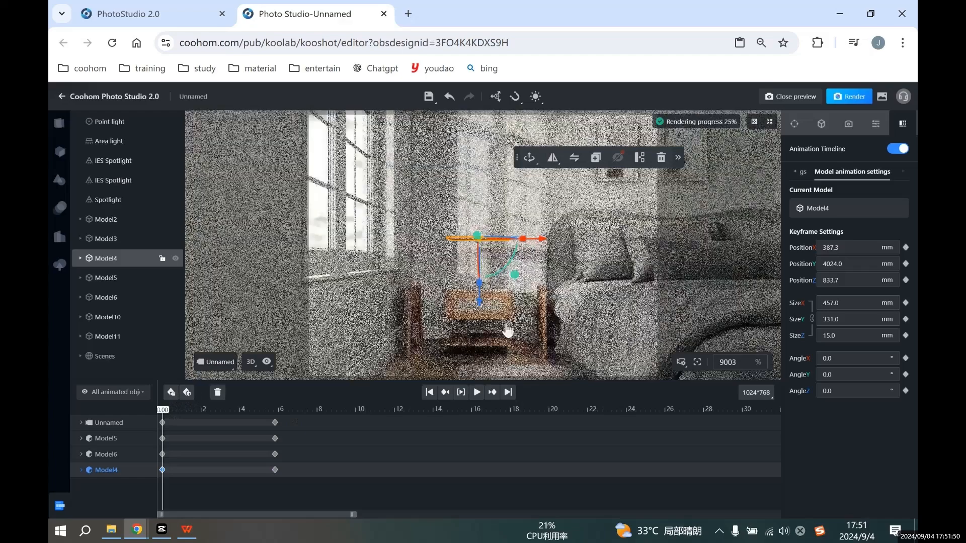
Step: Keyframe the lower shelf Model3 in place at about 5.8 seconds and lowered to Z -159.8 mm at 0
click(500, 345)
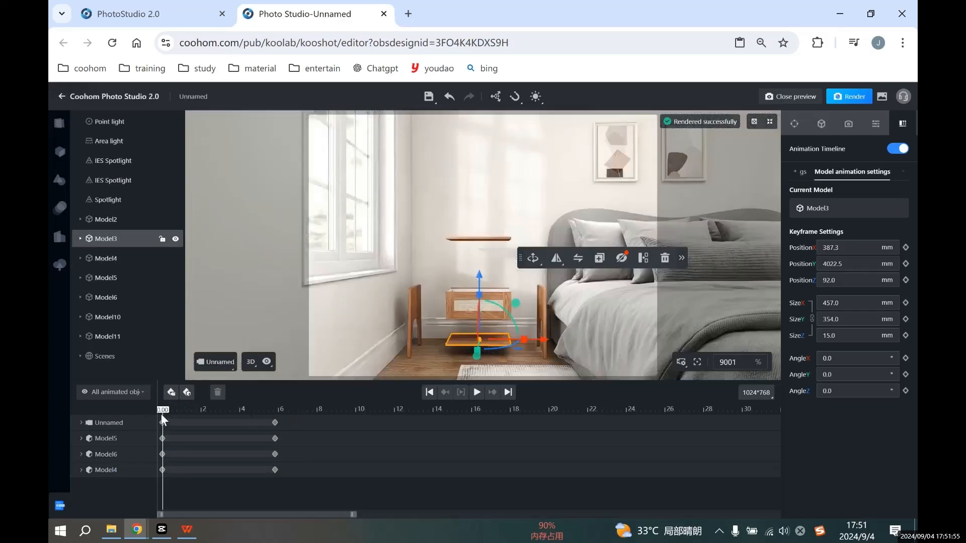
click(274, 408)
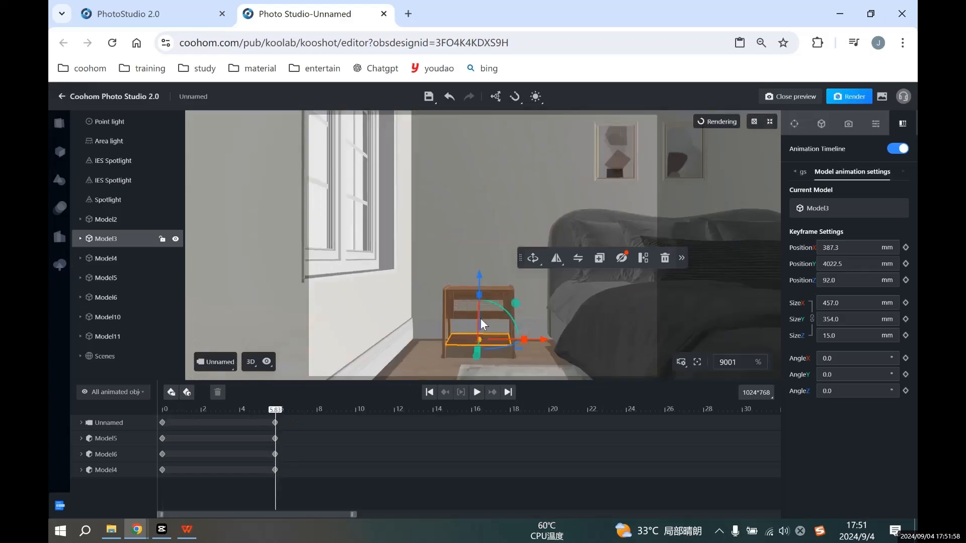
click(189, 393)
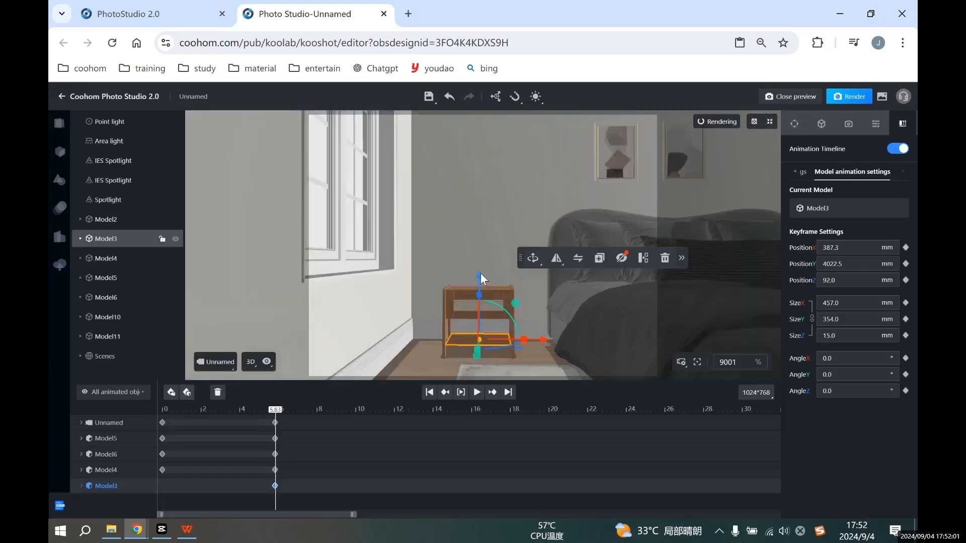
drag(275, 410, 144, 412)
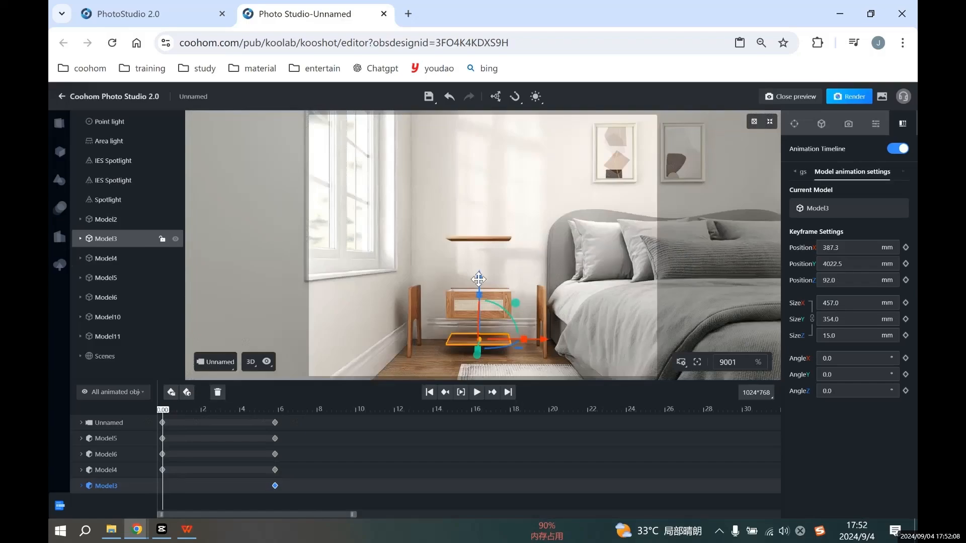
drag(478, 278, 478, 325)
click(187, 392)
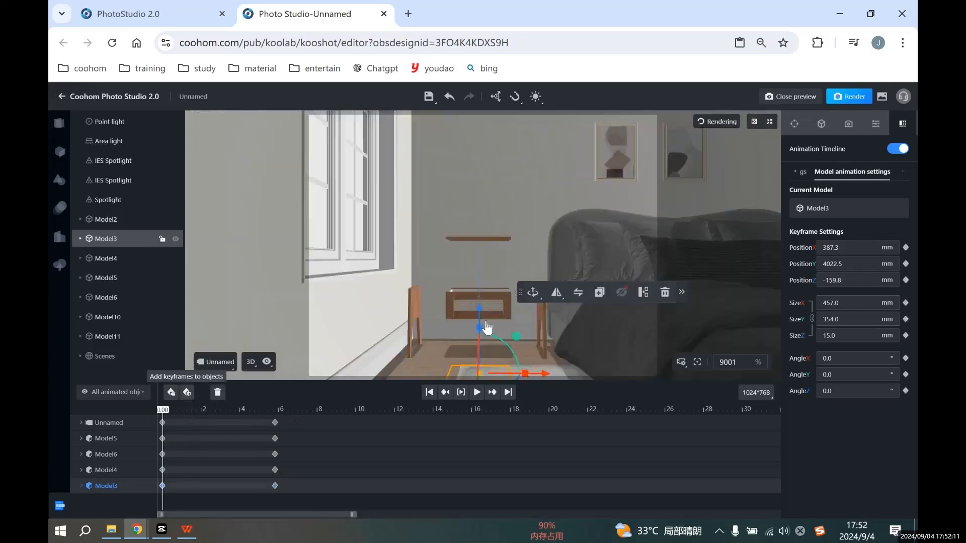
Step: Keyframe the drawer part Model11 in place at about 5.8 seconds and pulled forward to Y 3671.9 mm at 0, preview the animation, and reselect Model11
drag(508, 269, 482, 283)
click(489, 311)
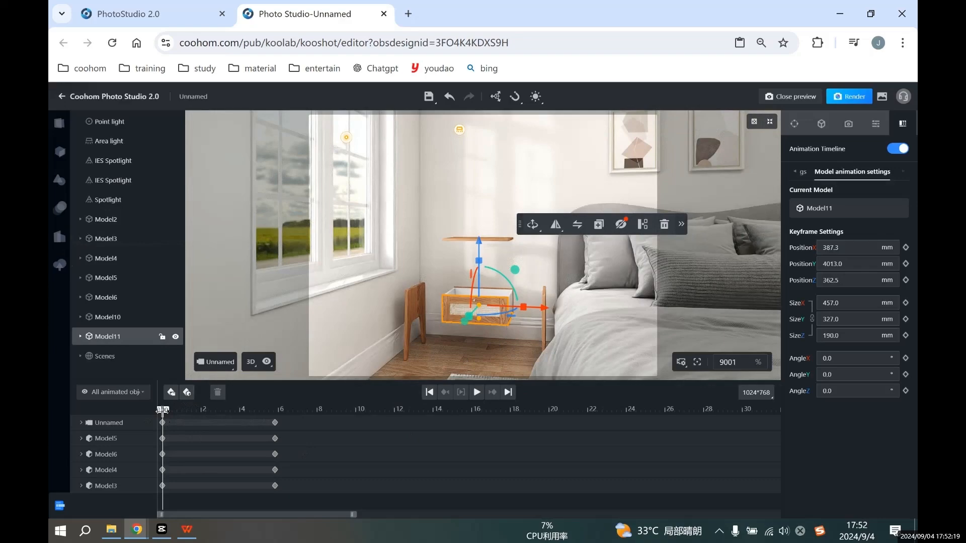
drag(162, 410, 275, 410)
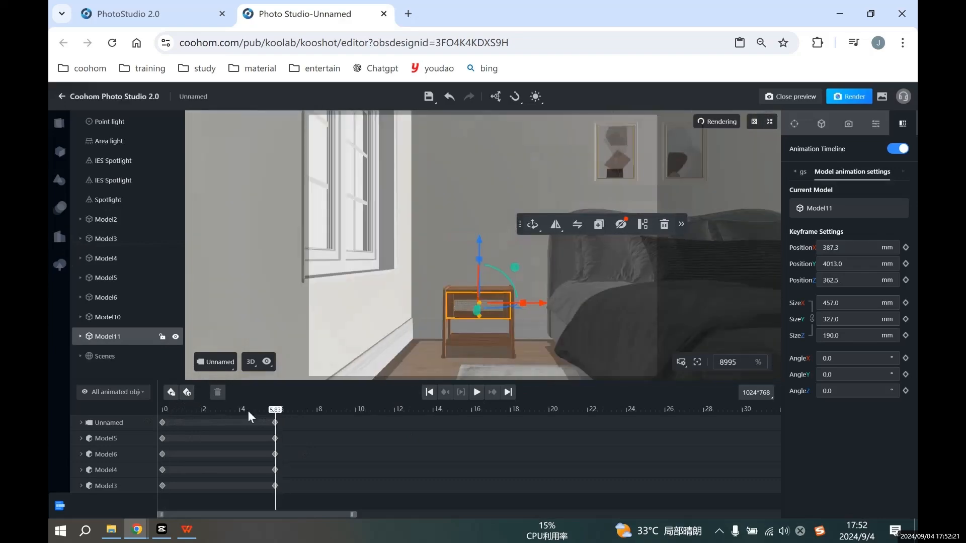
click(187, 392)
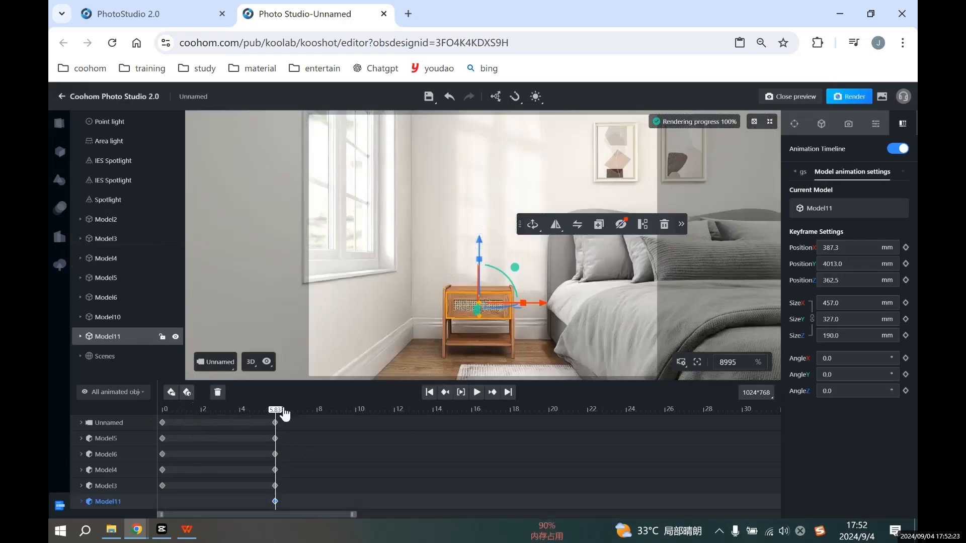
drag(275, 409, 139, 416)
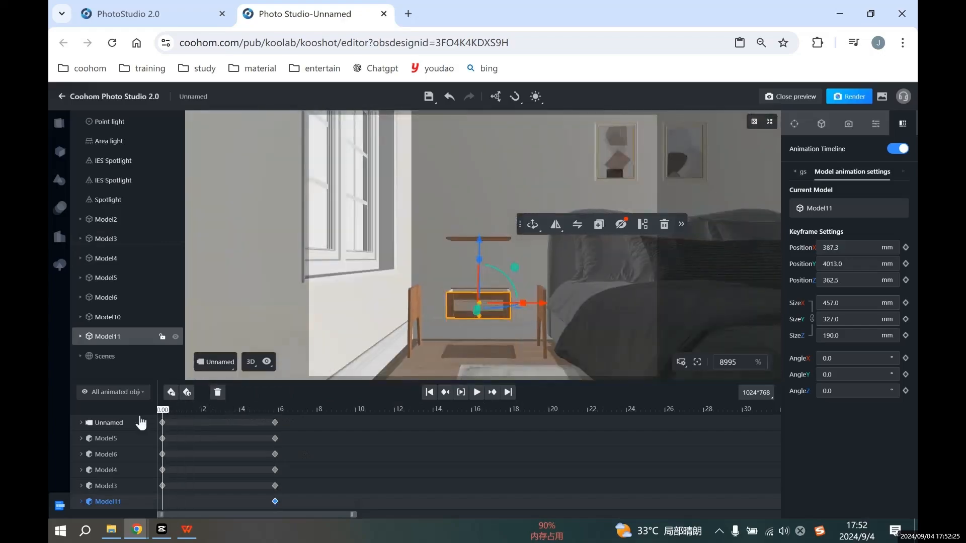
drag(486, 350, 467, 358)
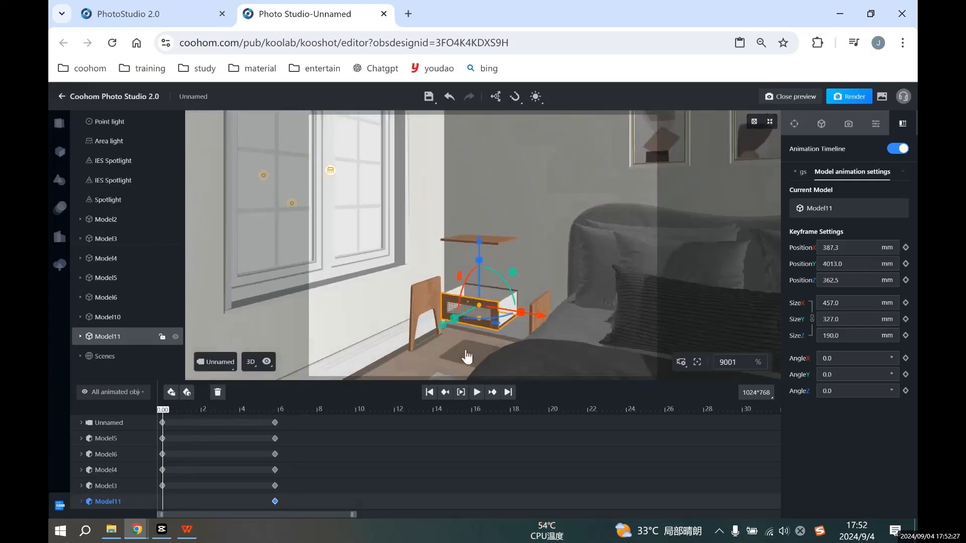
drag(439, 328, 407, 359)
click(188, 393)
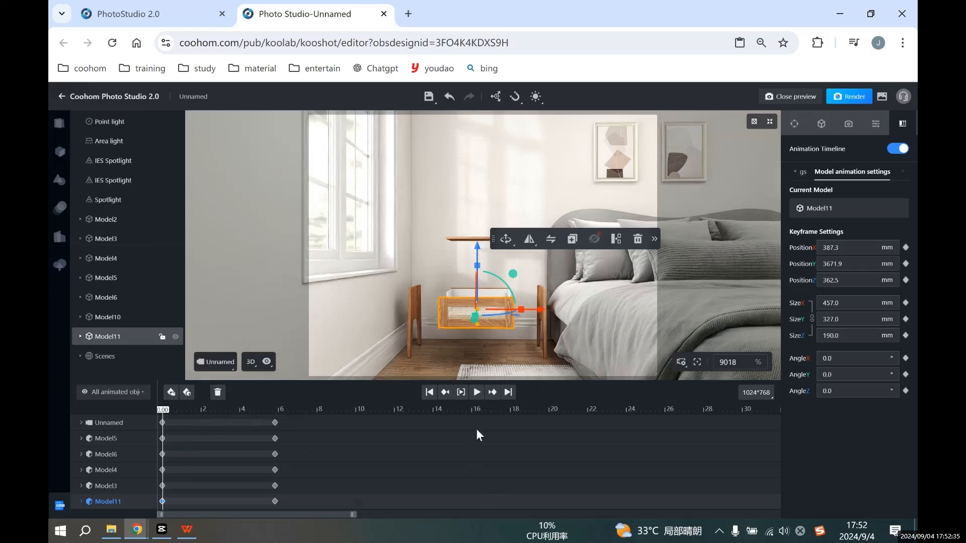
click(479, 395)
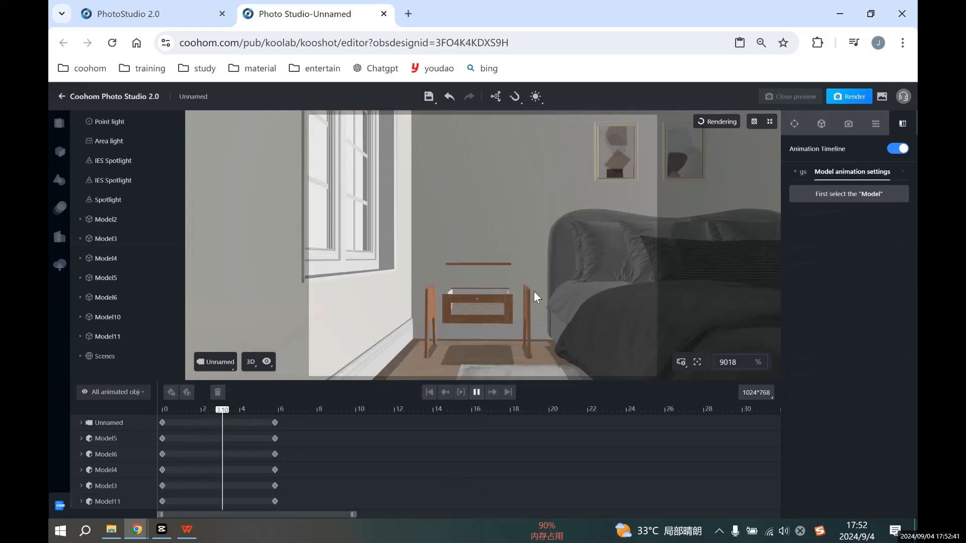
click(490, 309)
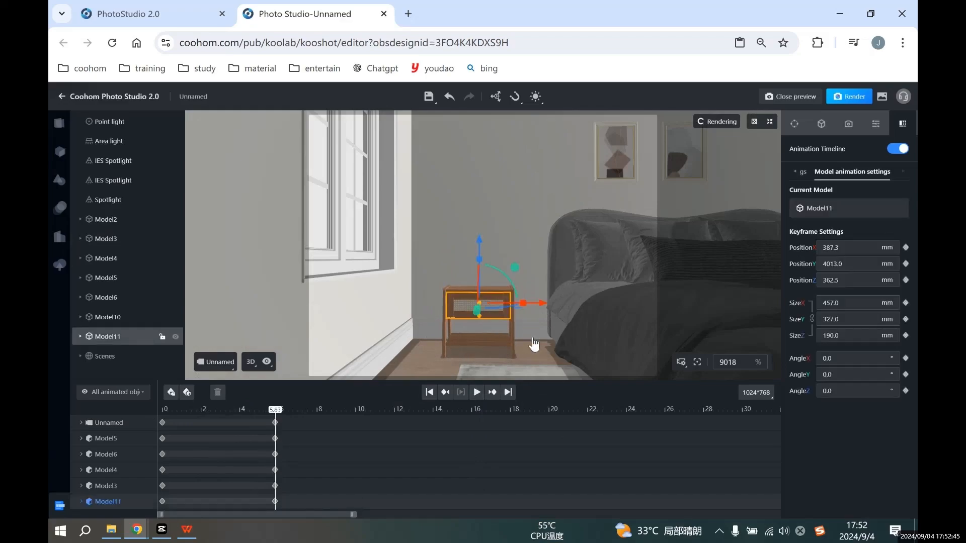